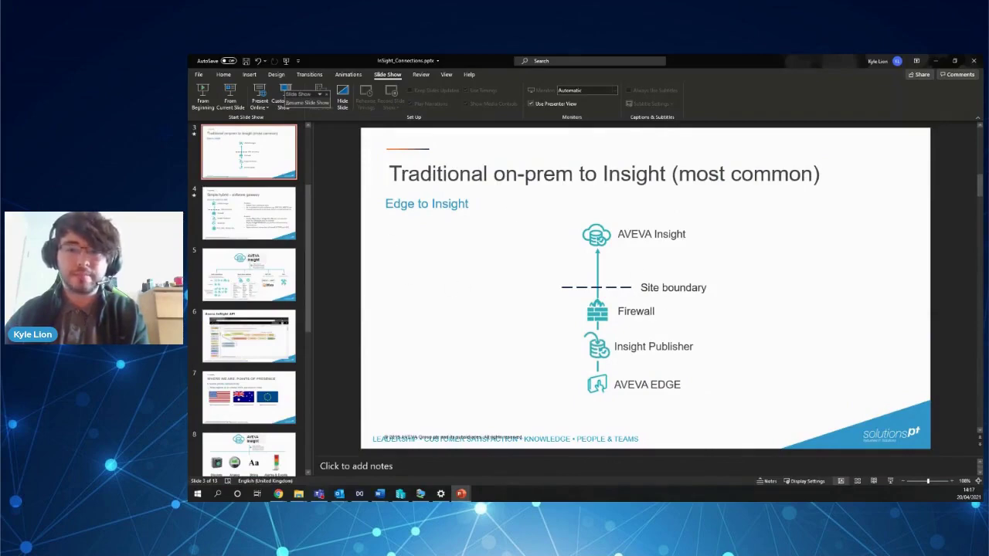
- Switch from the PowerPoint architecture slide to the AVEVA Edge Solar Power Plant project
{"action": "key", "text": "alt+Tab"}
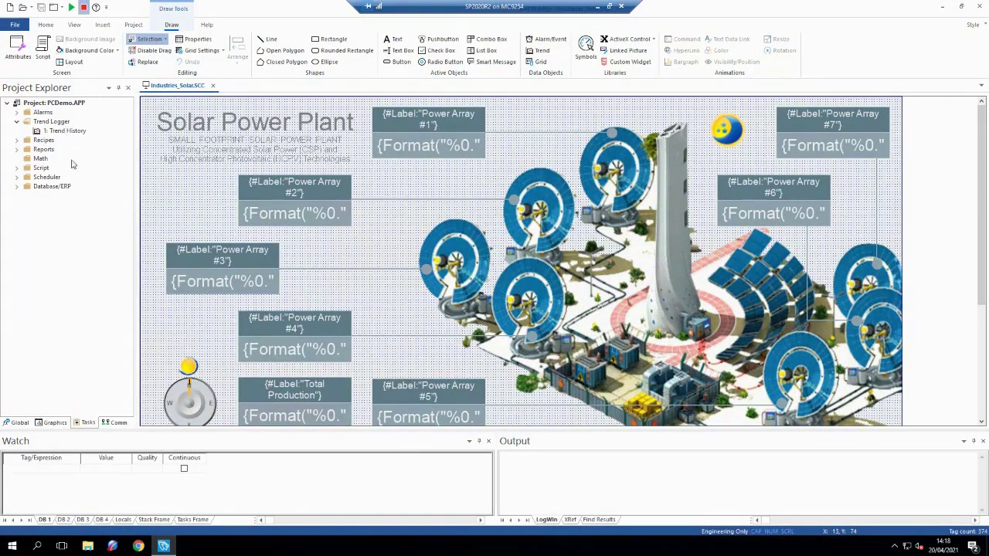
- Set Trend History to Historian format with an AVEVA Insight (Publisher) connection, then save and close it
{"action": "double_click", "coordinate": [65, 131]}
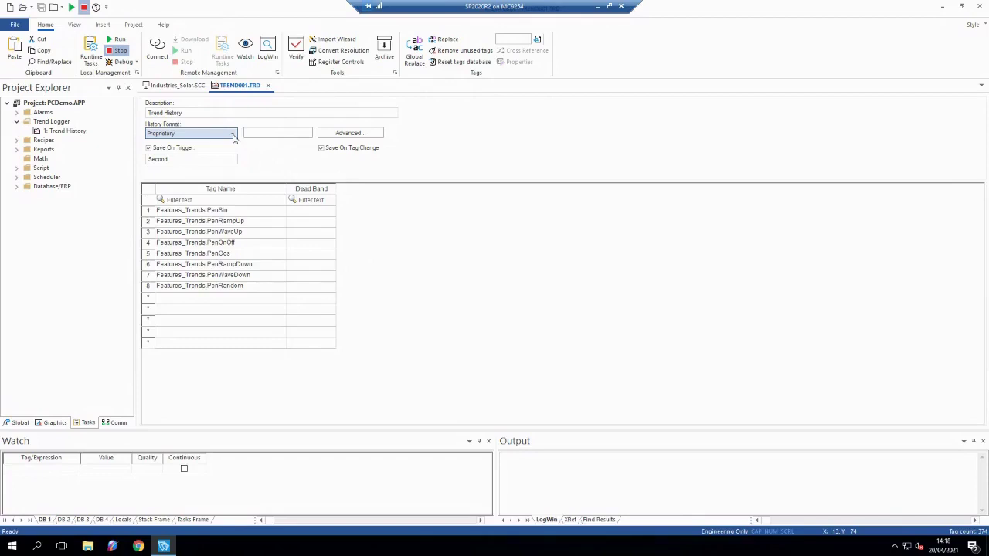
{"action": "left_click", "coordinate": [232, 134]}
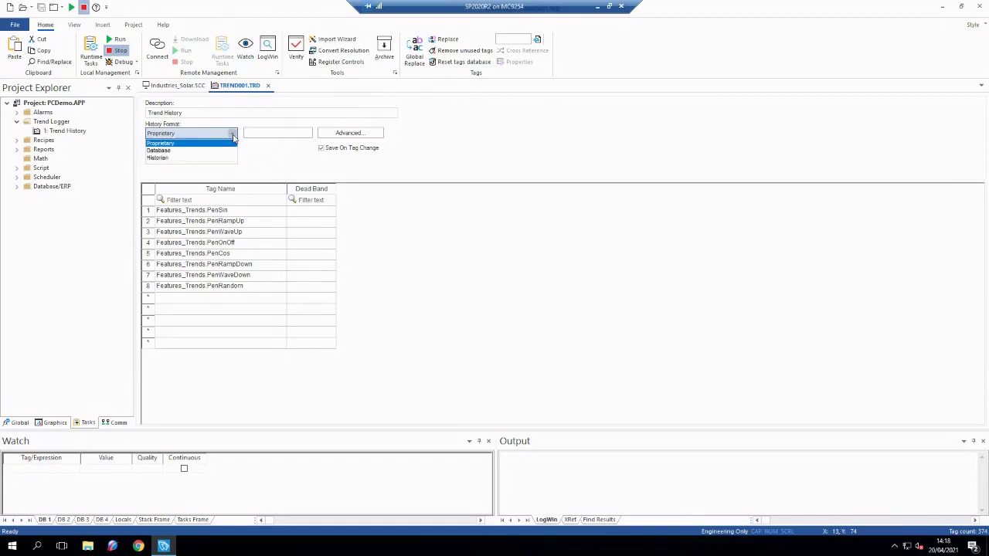
{"action": "left_click", "coordinate": [198, 159]}
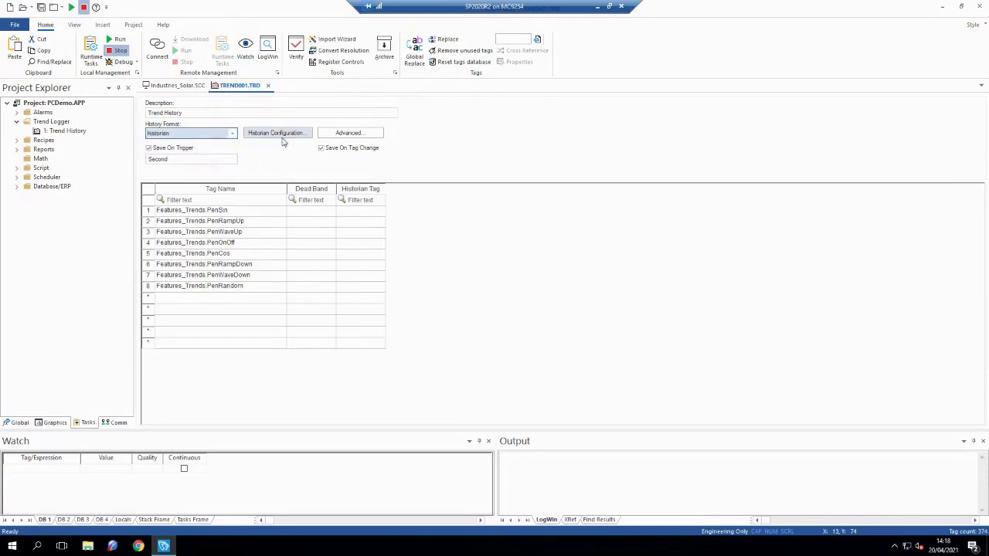
{"action": "left_click", "coordinate": [266, 133]}
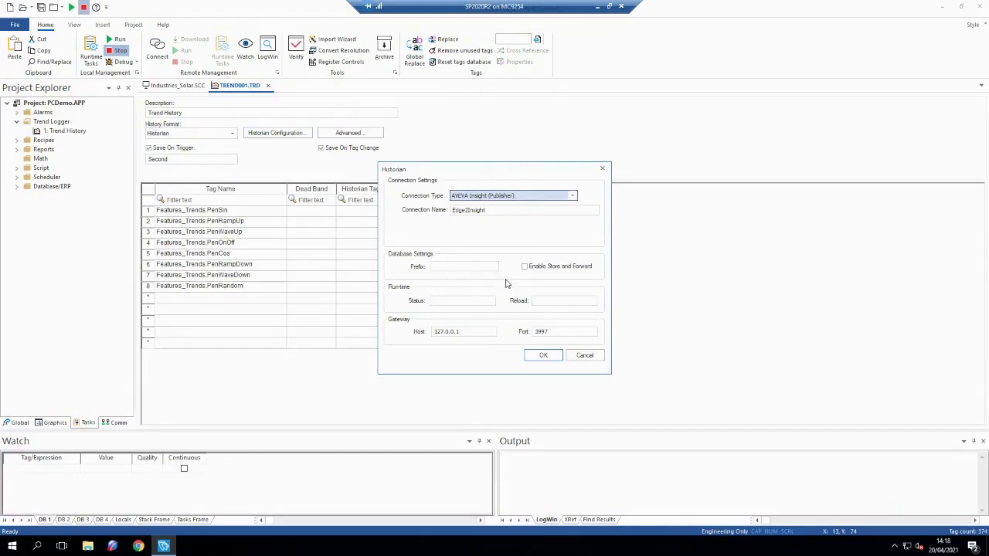
{"action": "left_click", "coordinate": [543, 356]}
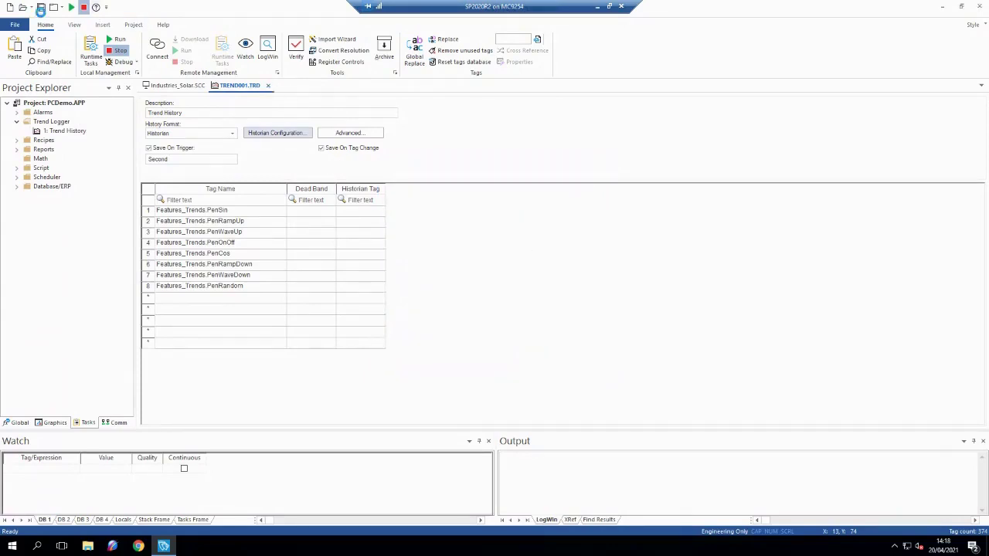
{"action": "left_click", "coordinate": [41, 9]}
{"action": "left_click", "coordinate": [268, 86]}
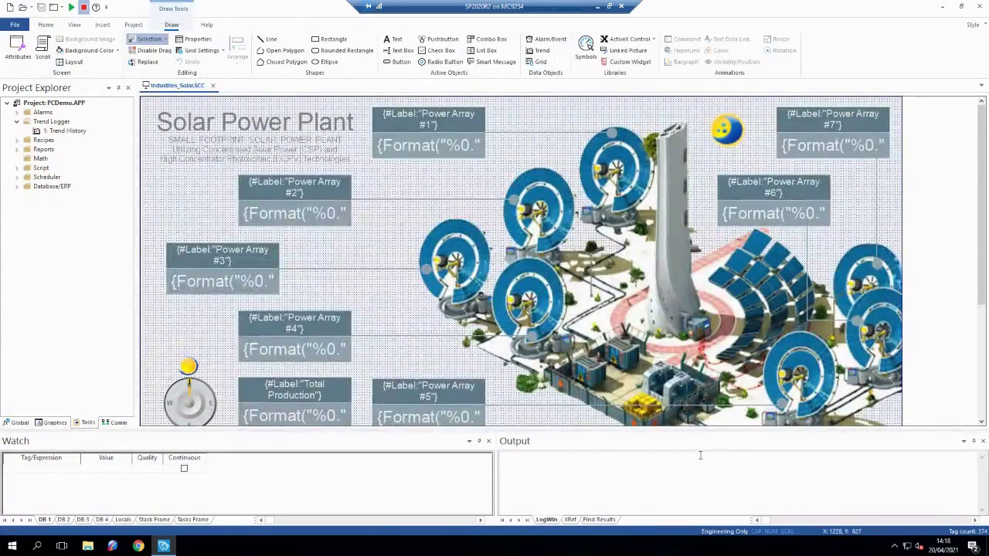
- Browse to C:\Program Files (x86)\AVEVA\AVEVA Edge 2020\Bin\DatabaseGateway in File Explorer
{"action": "left_click", "coordinate": [92, 546]}
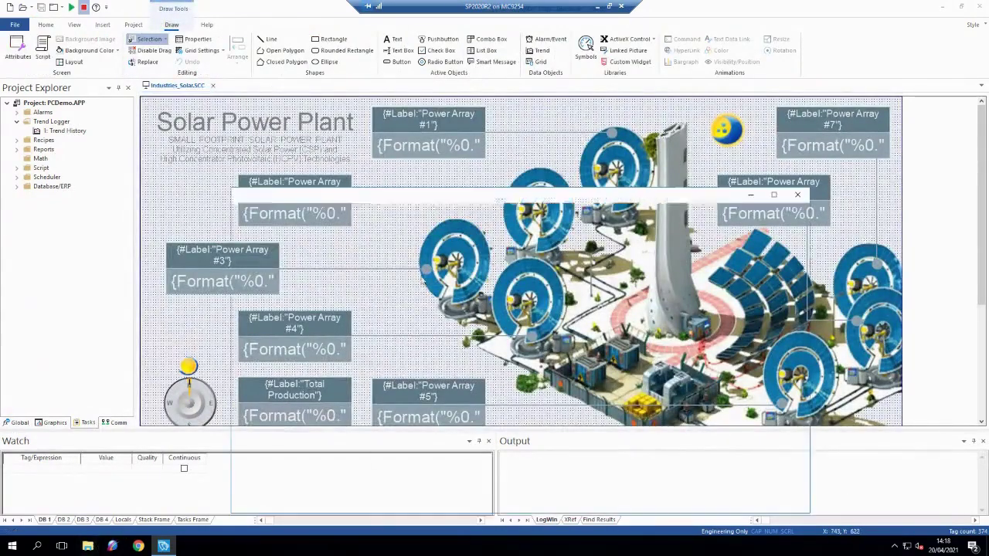
{"action": "left_click", "coordinate": [279, 450]}
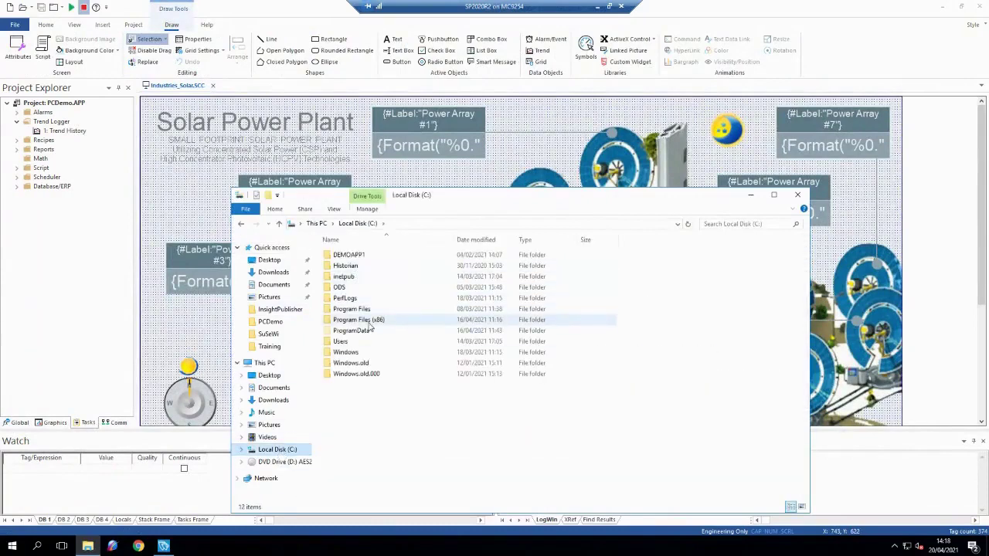
{"action": "double_click", "coordinate": [368, 321]}
{"action": "double_click", "coordinate": [369, 266]}
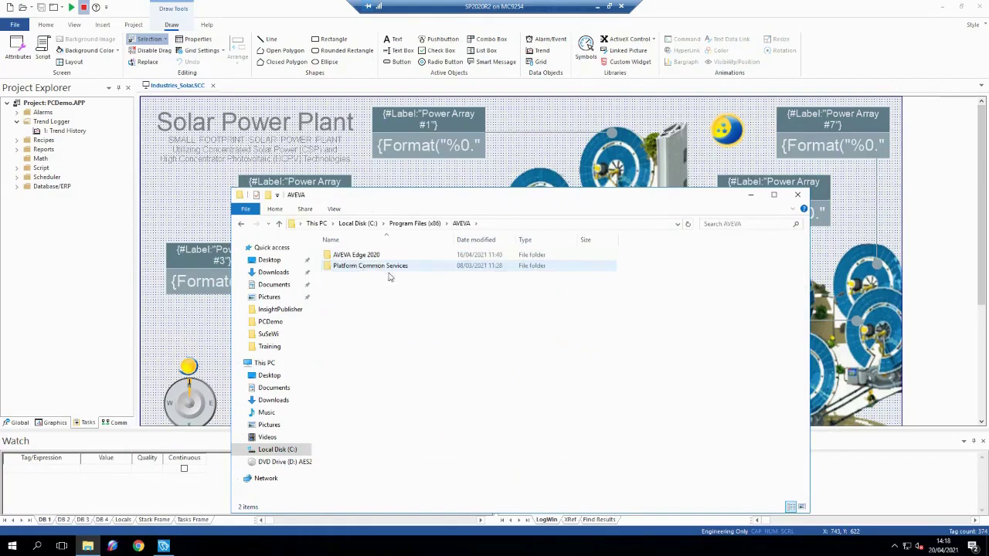
{"action": "double_click", "coordinate": [369, 255]}
{"action": "left_click", "coordinate": [364, 257]}
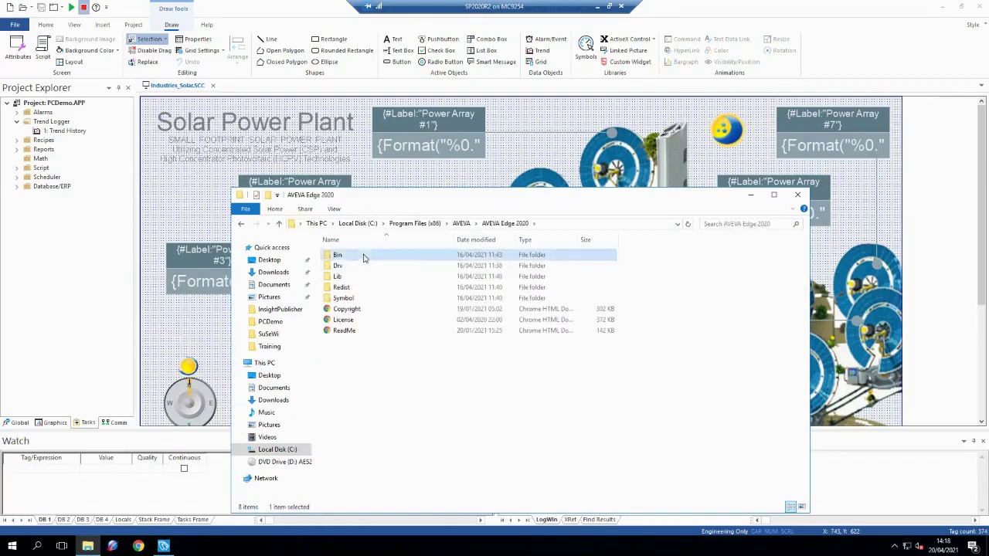
{"action": "double_click", "coordinate": [364, 256]}
{"action": "double_click", "coordinate": [364, 255]}
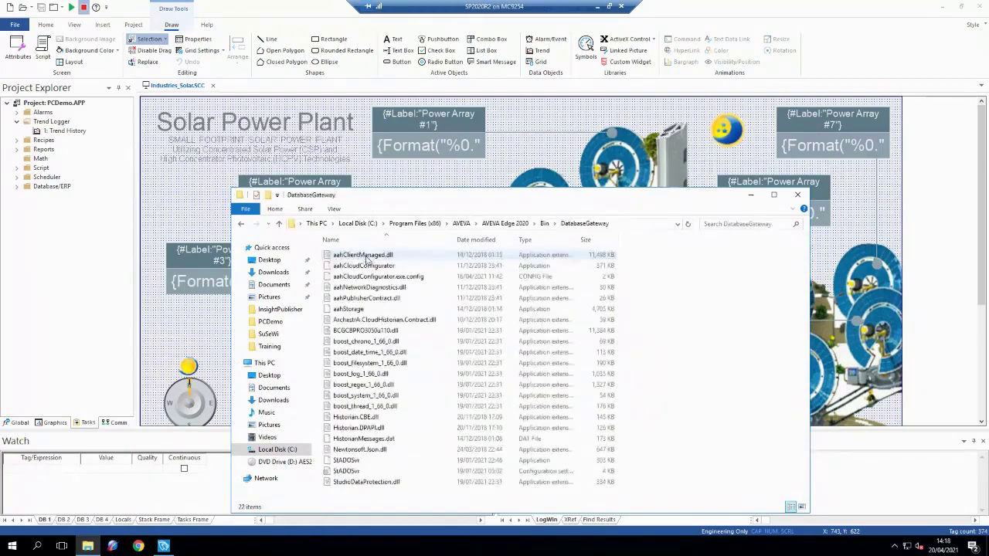
- Select StADOSvr and unhide the Studio Database Gateway window from its tray icon
{"action": "left_click", "coordinate": [373, 461]}
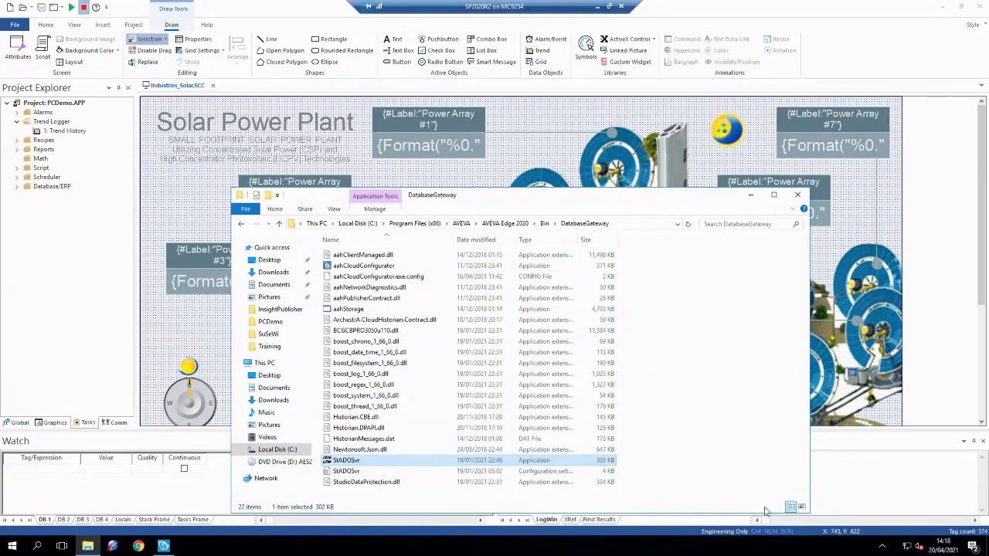
{"action": "right_click", "coordinate": [893, 545]}
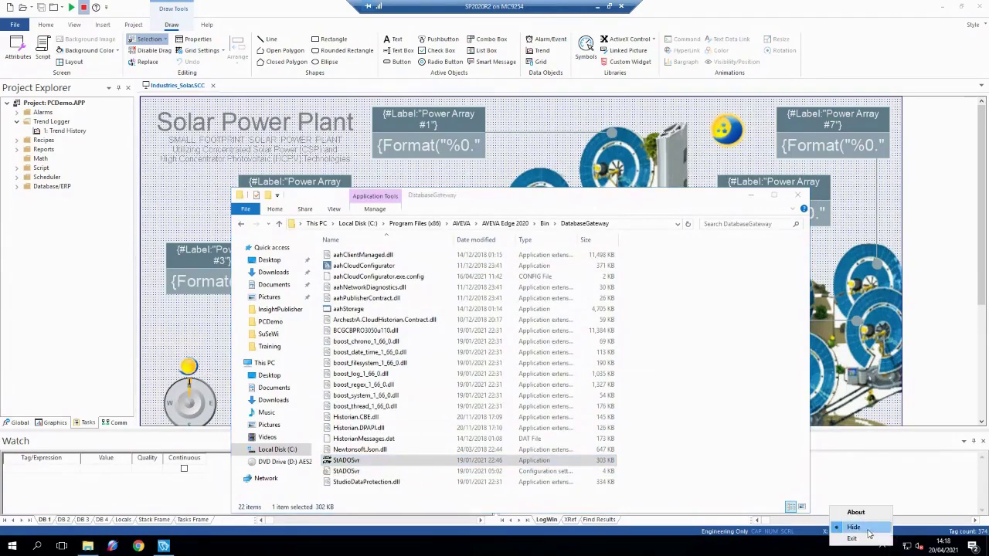
{"action": "left_click", "coordinate": [854, 528]}
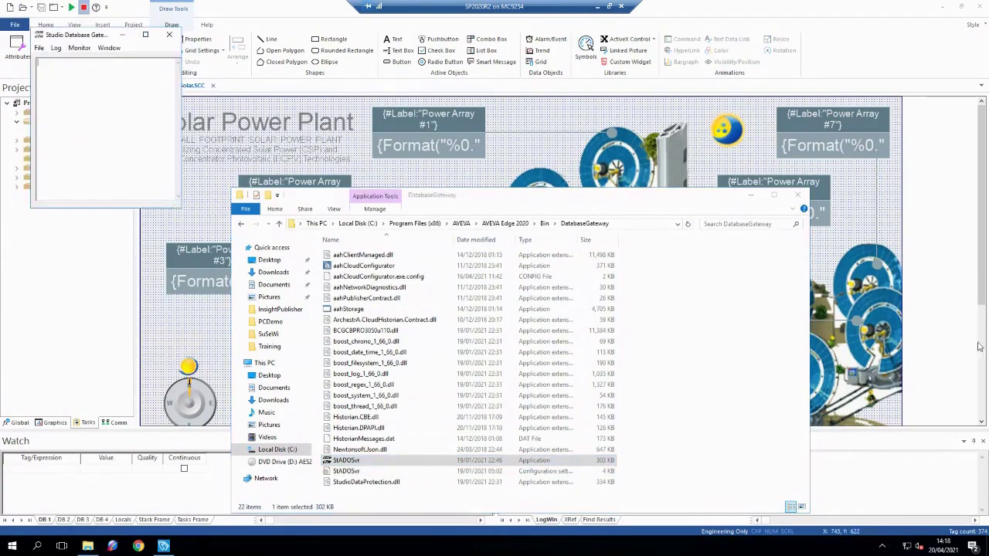
- Add a new online connection named Edge2Insight under File > Online Connections
{"action": "left_click", "coordinate": [44, 51]}
{"action": "left_click", "coordinate": [65, 68]}
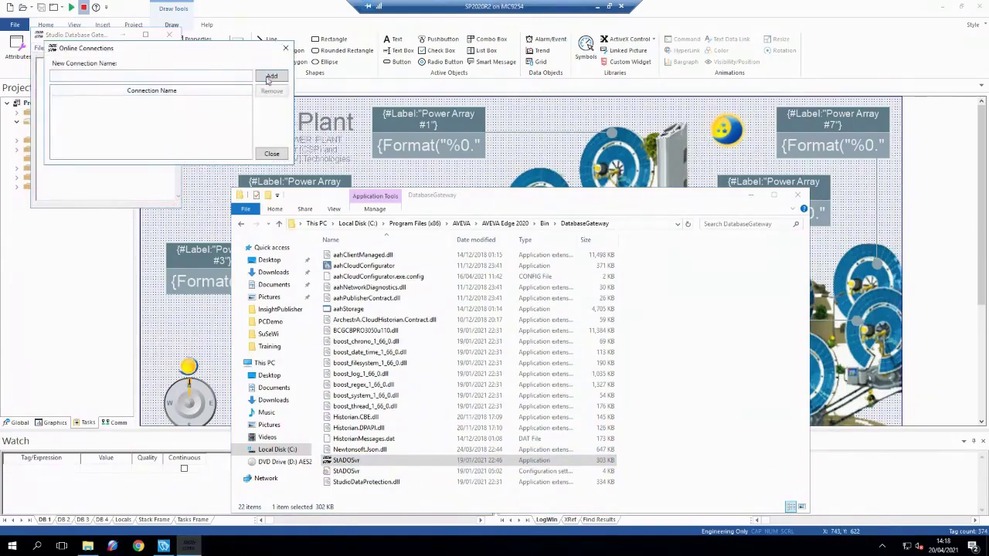
{"action": "left_click", "coordinate": [188, 76]}
{"action": "type", "text": "Edge2Insight"}
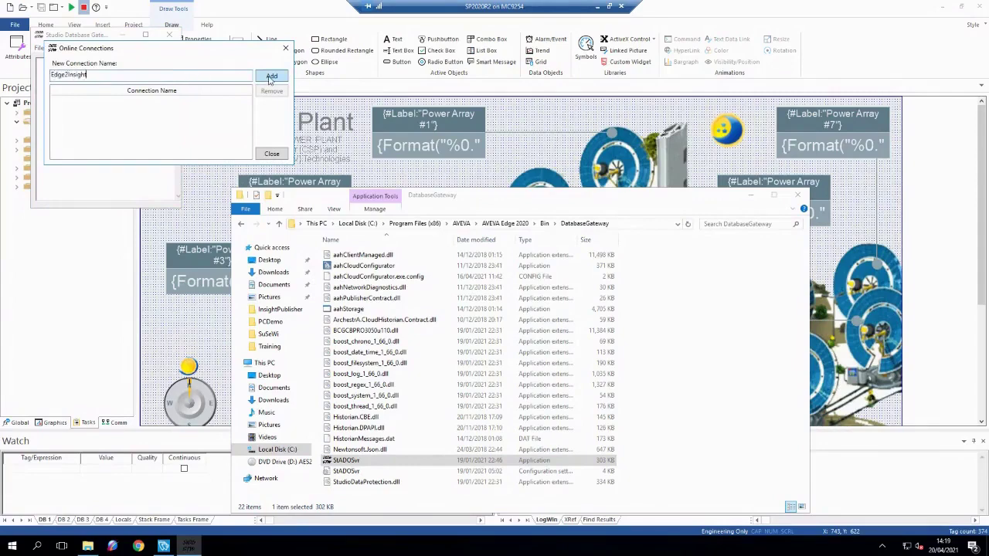
{"action": "left_click", "coordinate": [271, 77]}
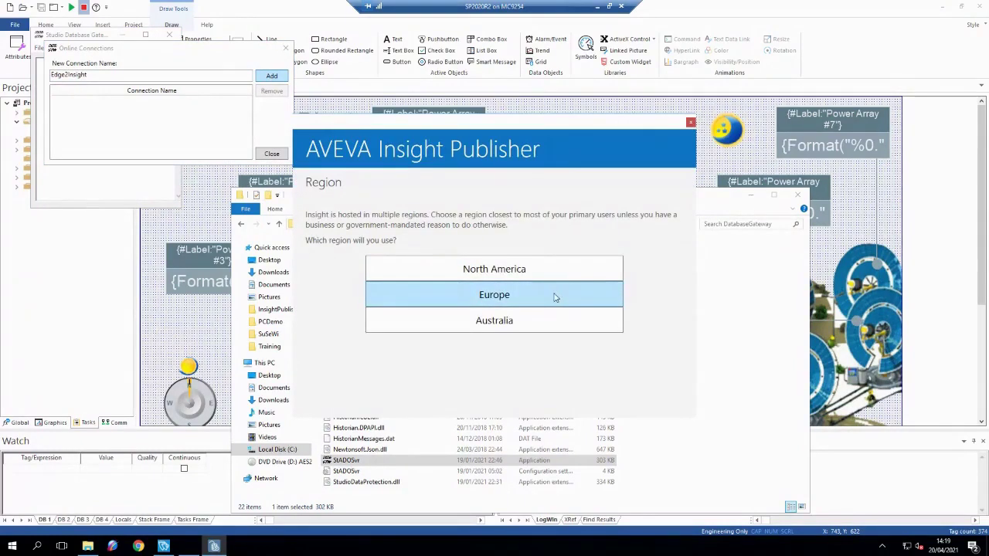
- Choose the Europe region and sign in with an existing Insight account and its password
{"action": "left_click", "coordinate": [559, 298]}
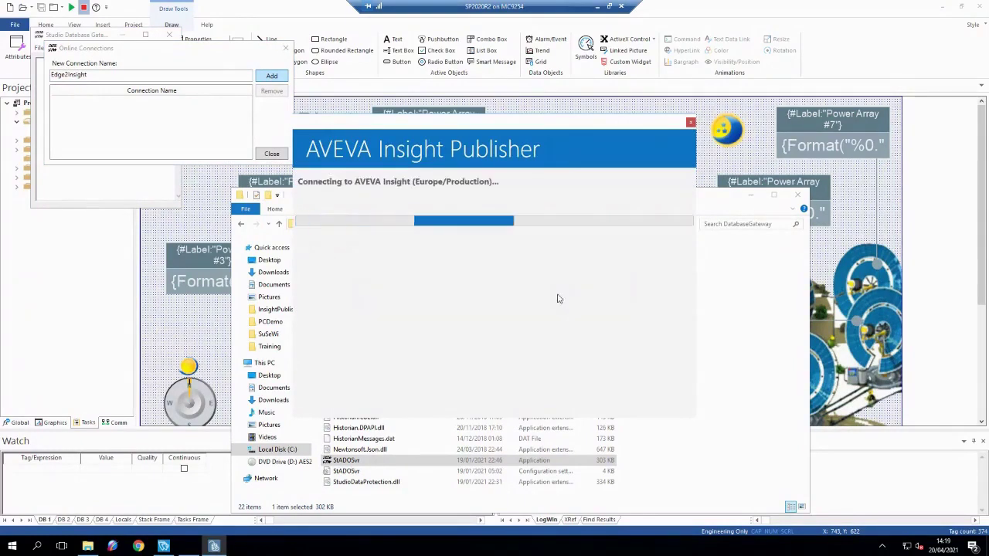
{"action": "left_click", "coordinate": [516, 271]}
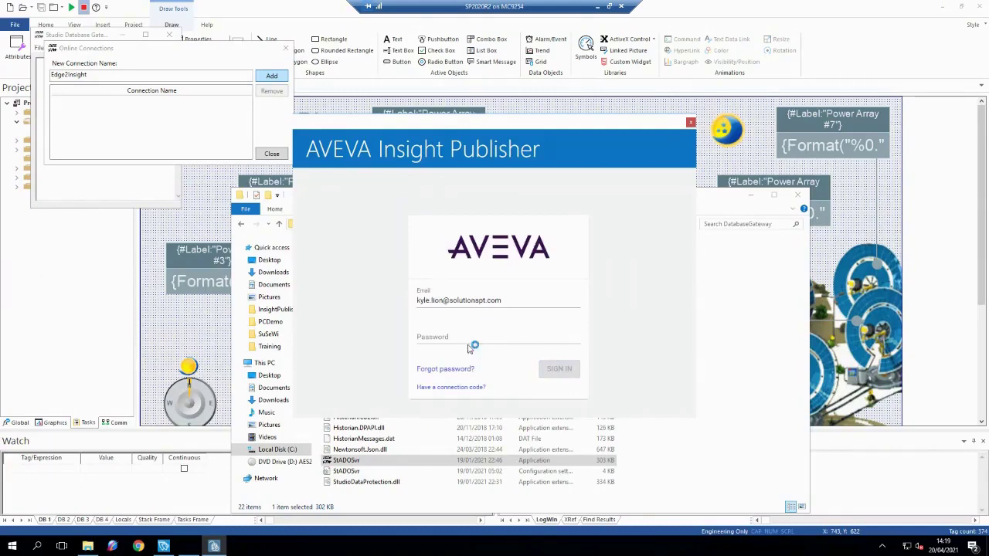
{"action": "left_click", "coordinate": [476, 337]}
{"action": "type", "text": "•••"}
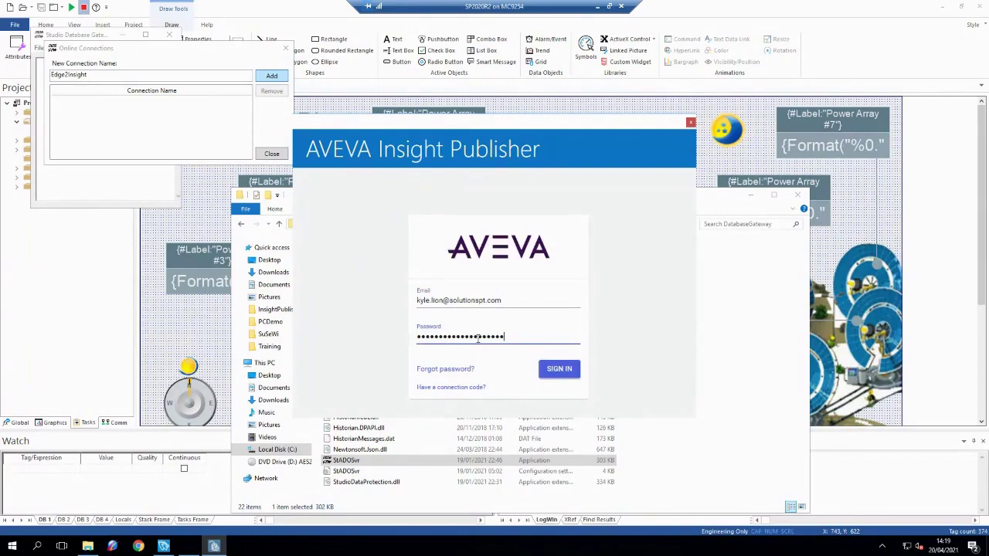
{"action": "left_click", "coordinate": [574, 372]}
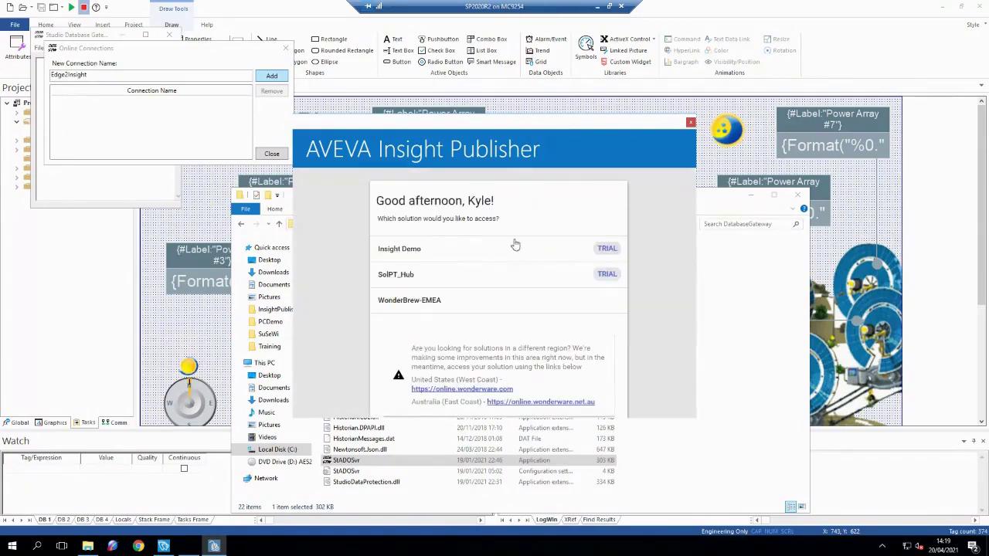
- Publish to the Insight Demo solution as a data source named Edge2Insight
{"action": "left_click", "coordinate": [514, 248]}
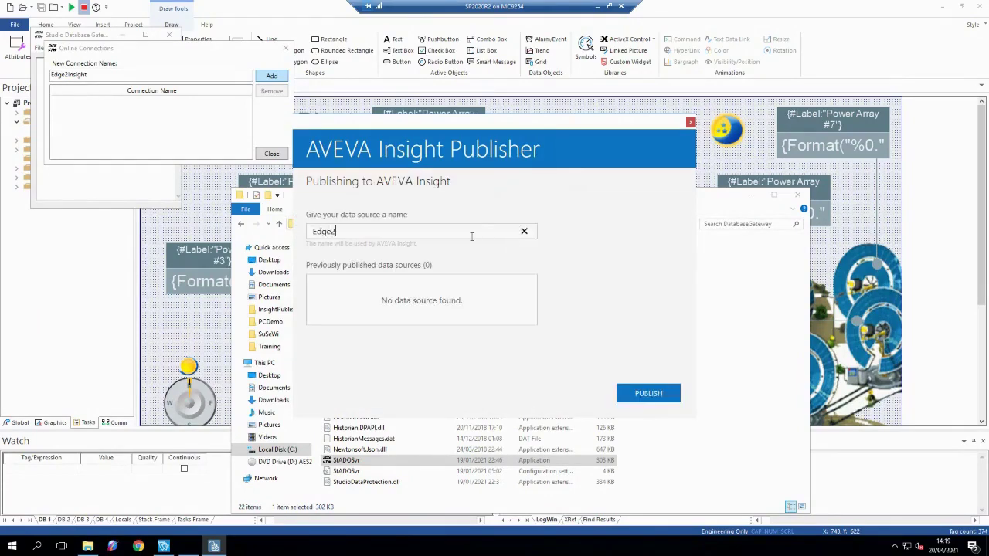
{"action": "left_click", "coordinate": [471, 237]}
{"action": "type", "text": "Edge2Insight"}
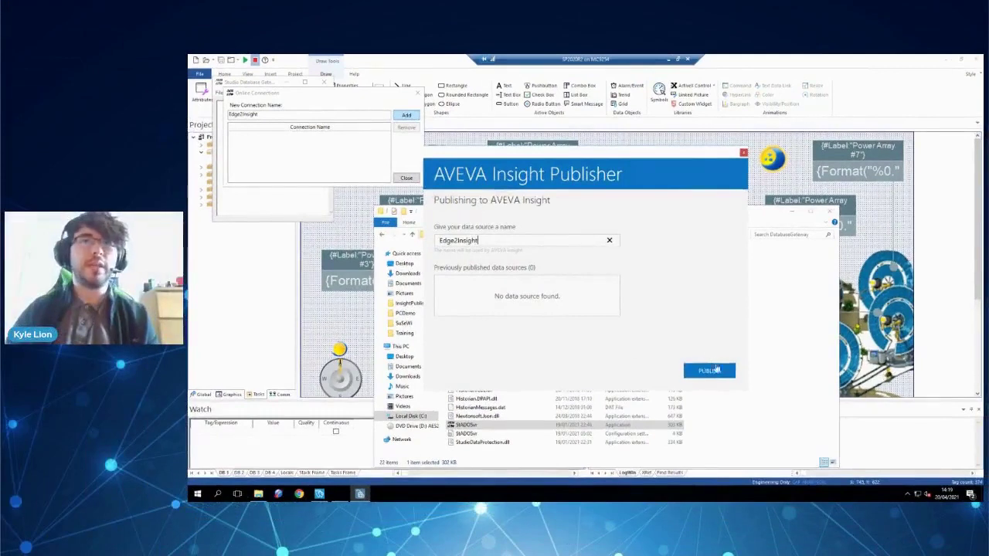
{"action": "left_click", "coordinate": [717, 371]}
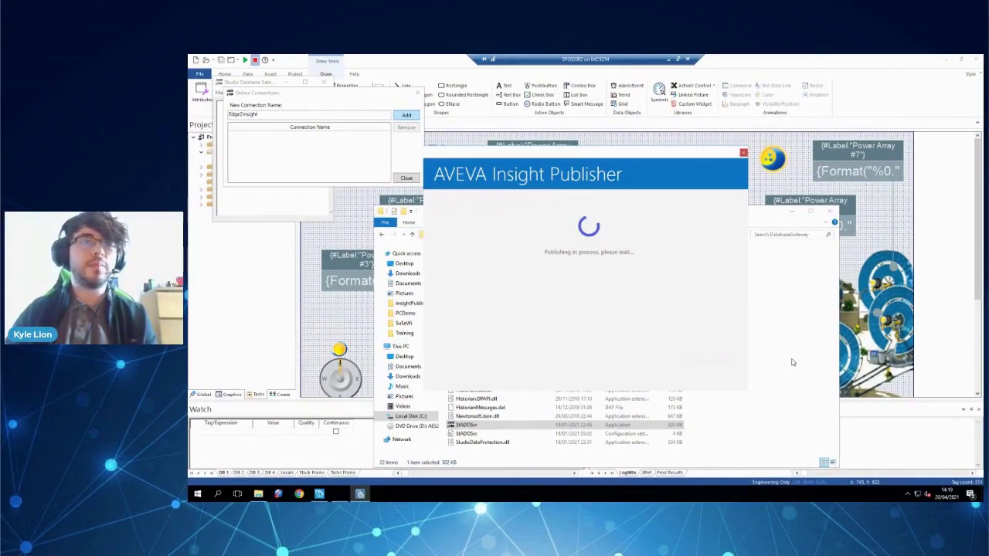
- Minimize File Explorer and close the Online Connections dialog
{"action": "left_click", "coordinate": [790, 212]}
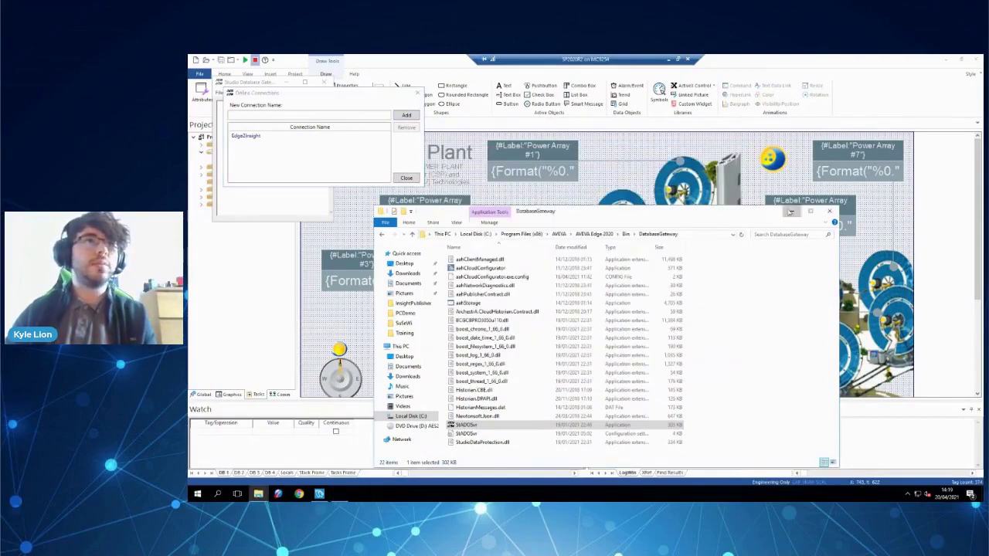
{"action": "left_click", "coordinate": [790, 212]}
{"action": "left_click", "coordinate": [406, 178]}
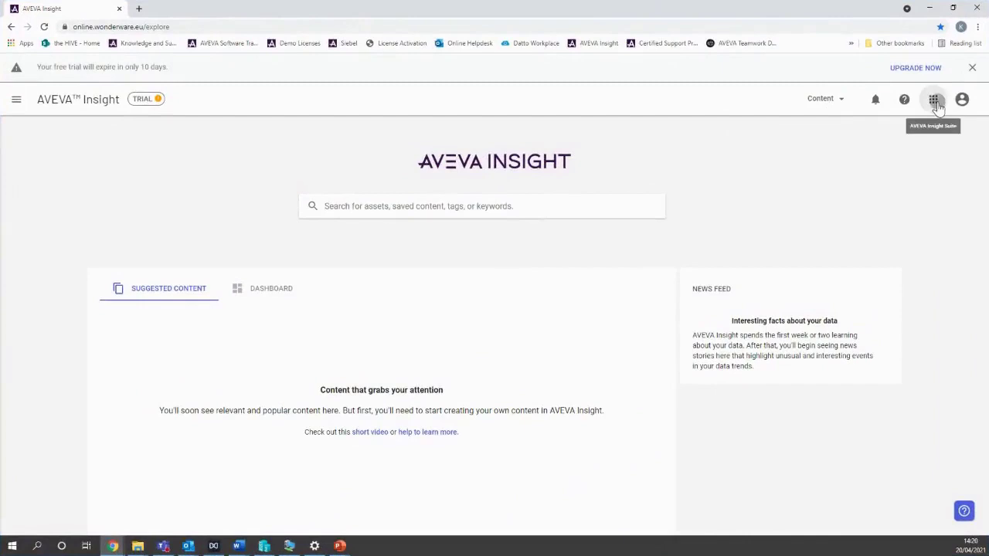
- Confirm Edge2Insight under Administration > Data Sources, then return to the Insight home page
{"action": "left_click", "coordinate": [935, 105]}
{"action": "left_click", "coordinate": [903, 159]}
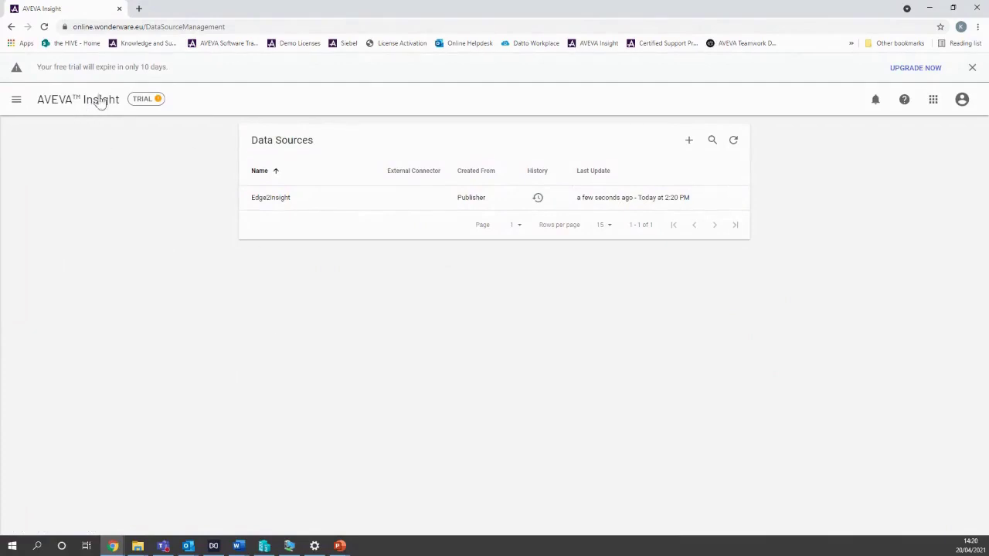
{"action": "left_click", "coordinate": [91, 105]}
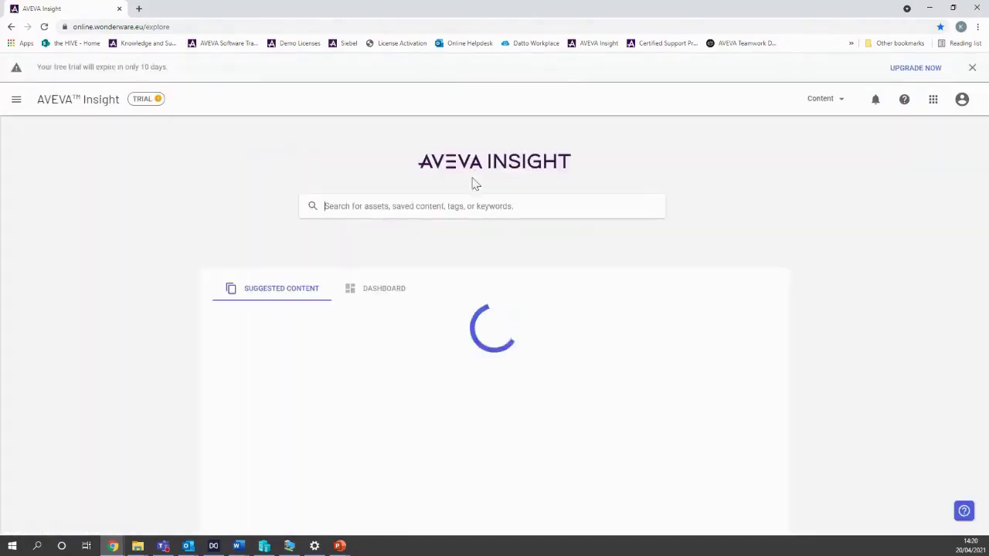
{"action": "left_click", "coordinate": [472, 206]}
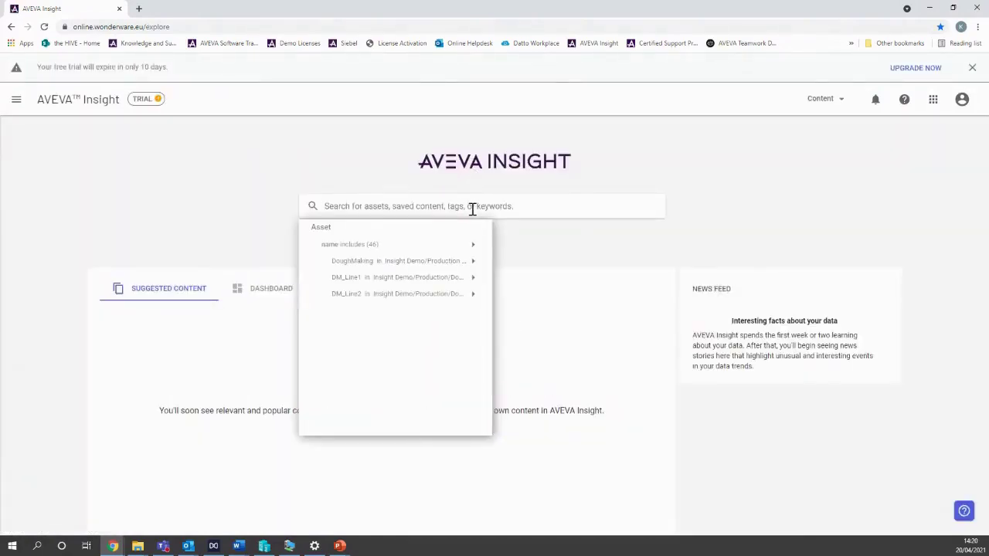
{"action": "type", "text": "si"}
{"action": "key", "text": "BackSpace"}
{"action": "key", "text": "BackSpace"}
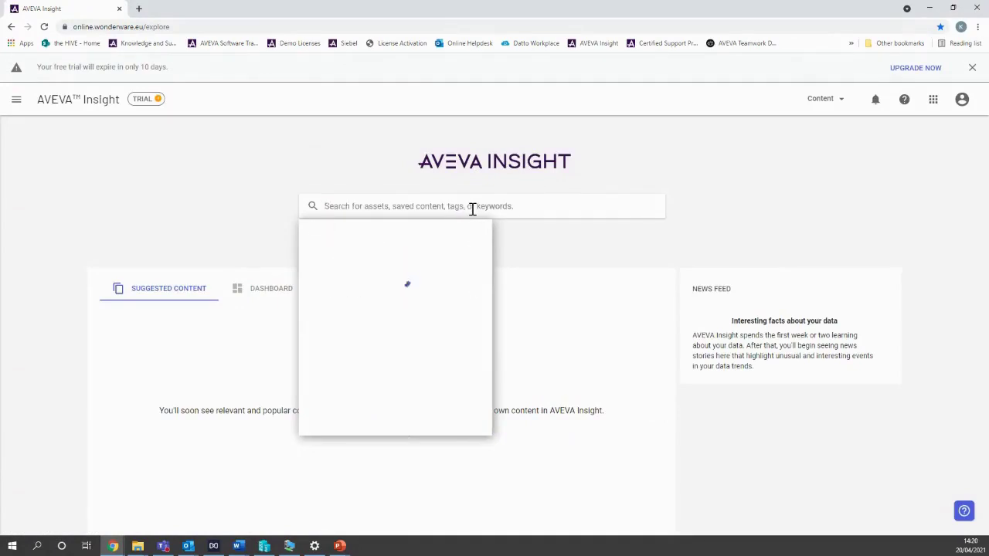
{"action": "type", "text": "sir"}
{"action": "key", "text": "BackSpace"}
{"action": "key", "text": "BackSpace"}
{"action": "key", "text": "BackSpace"}
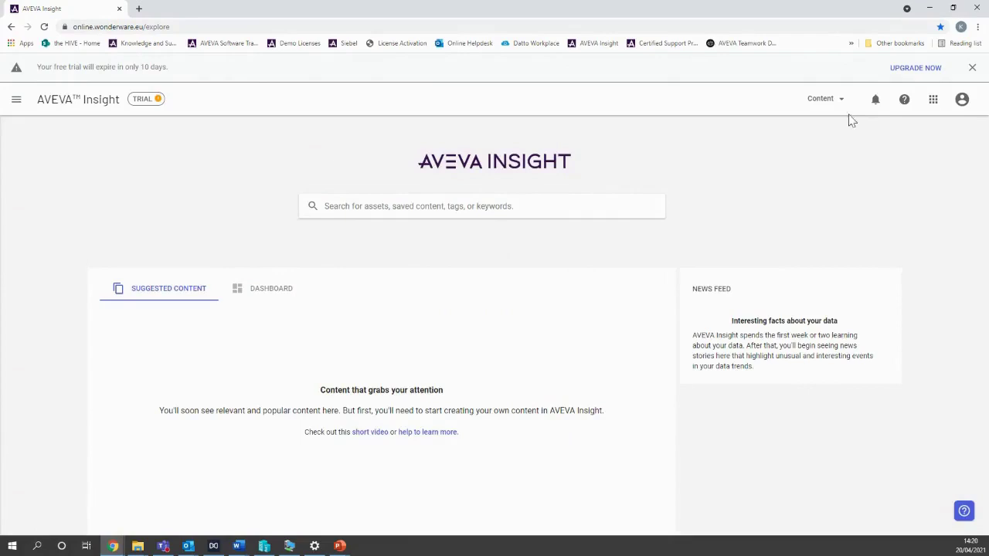
{"action": "left_click", "coordinate": [933, 99]}
{"action": "left_click", "coordinate": [901, 157]}
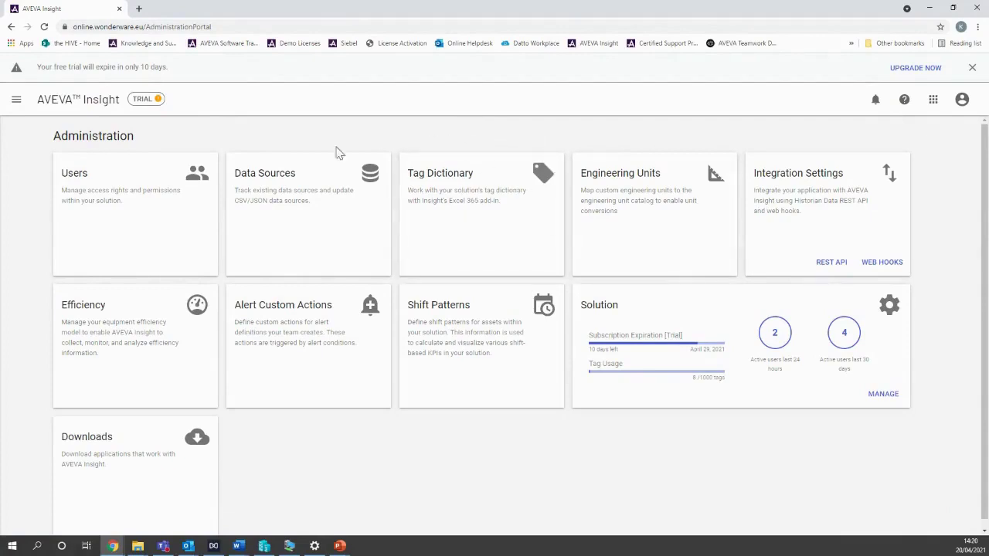
{"action": "left_click", "coordinate": [74, 106]}
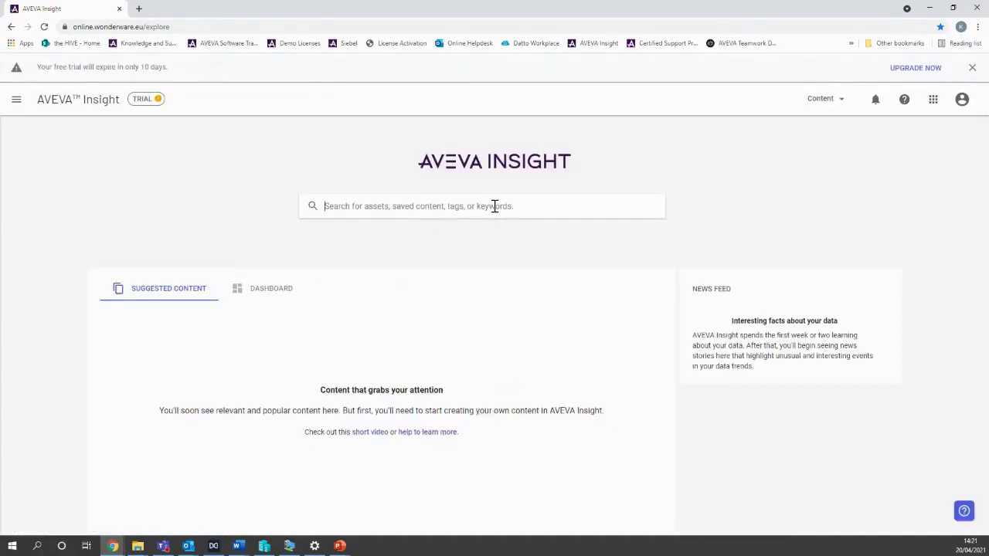
- Search for 'sin' and open Features_Trends_PenSin as a trend chart
{"action": "left_click", "coordinate": [494, 206]}
{"action": "type", "text": "sin"}
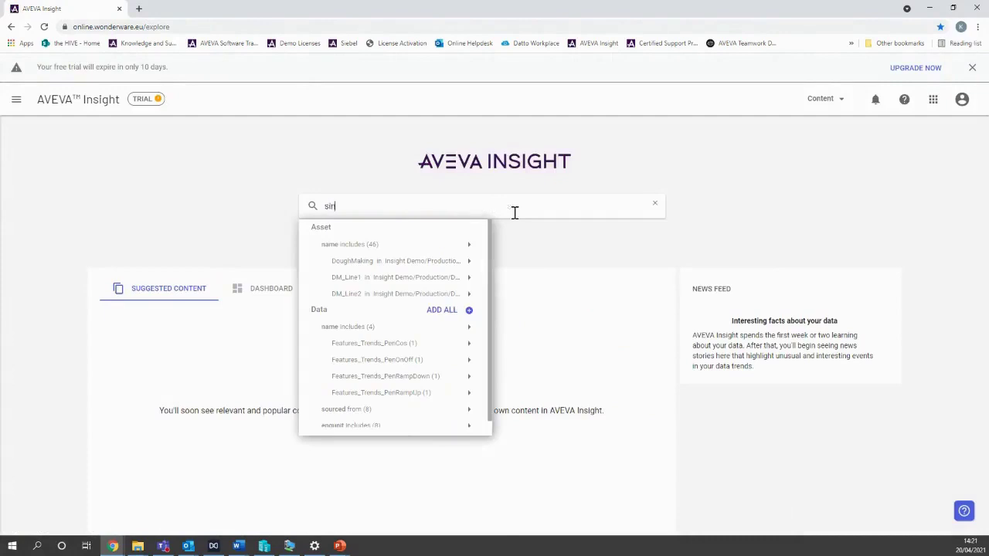
{"action": "left_click", "coordinate": [368, 246]}
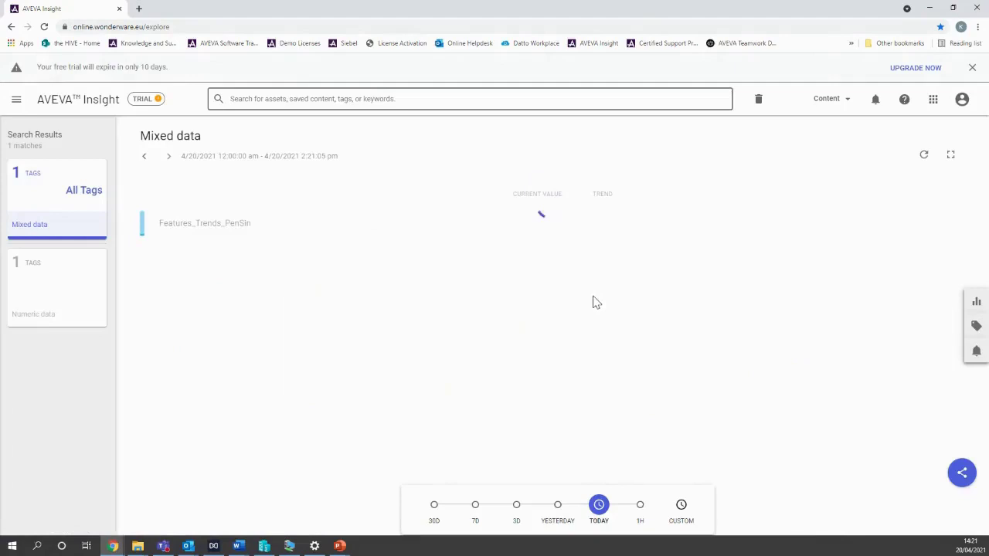
{"action": "left_click", "coordinate": [954, 231]}
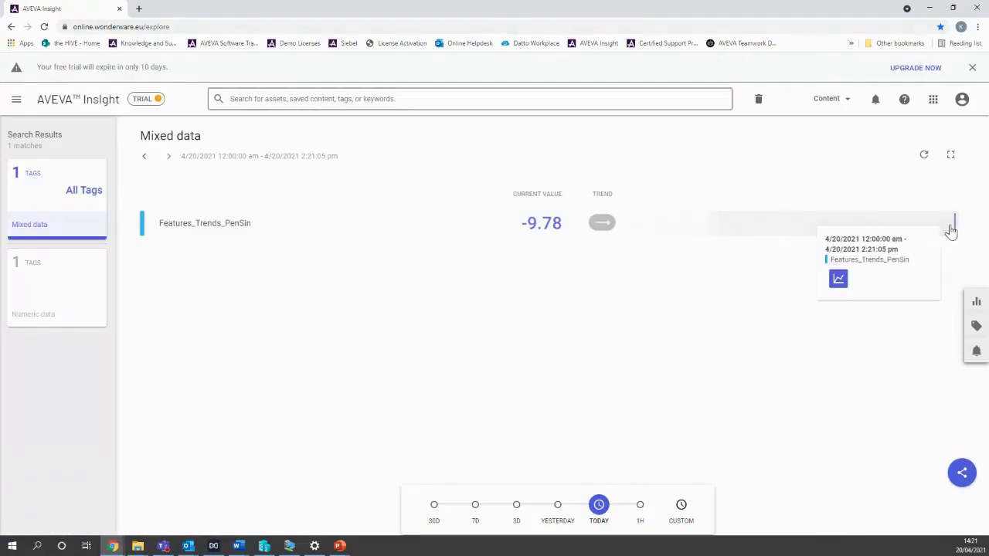
{"action": "left_click", "coordinate": [839, 280]}
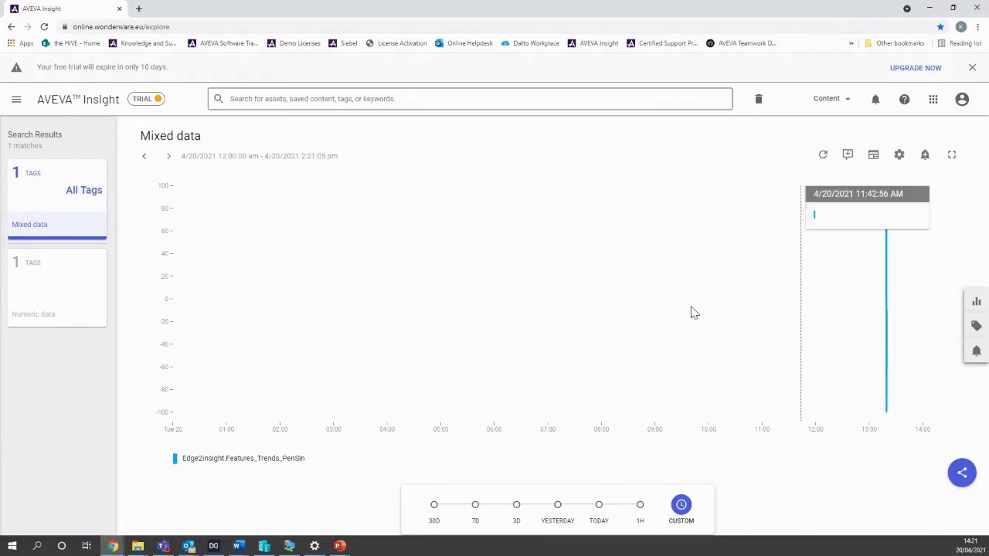
- Limit the chart to the last hour (1H) and zoom into the latest minutes
{"action": "mouse_move", "coordinate": [693, 312]}
{"action": "left_mouse_down"}
{"action": "mouse_move", "coordinate": [594, 304]}
{"action": "mouse_move", "coordinate": [618, 304]}
{"action": "left_mouse_up"}
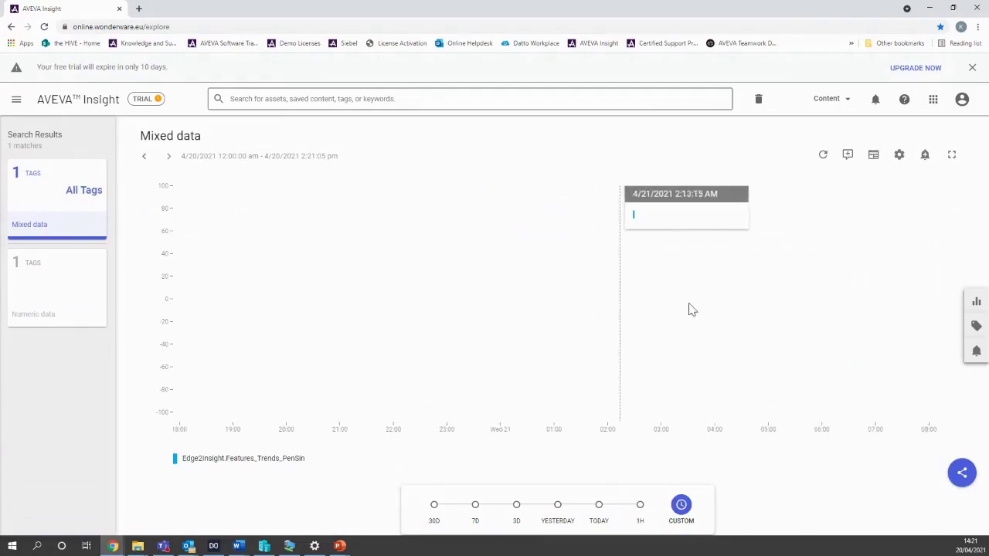
{"action": "left_click", "coordinate": [642, 507]}
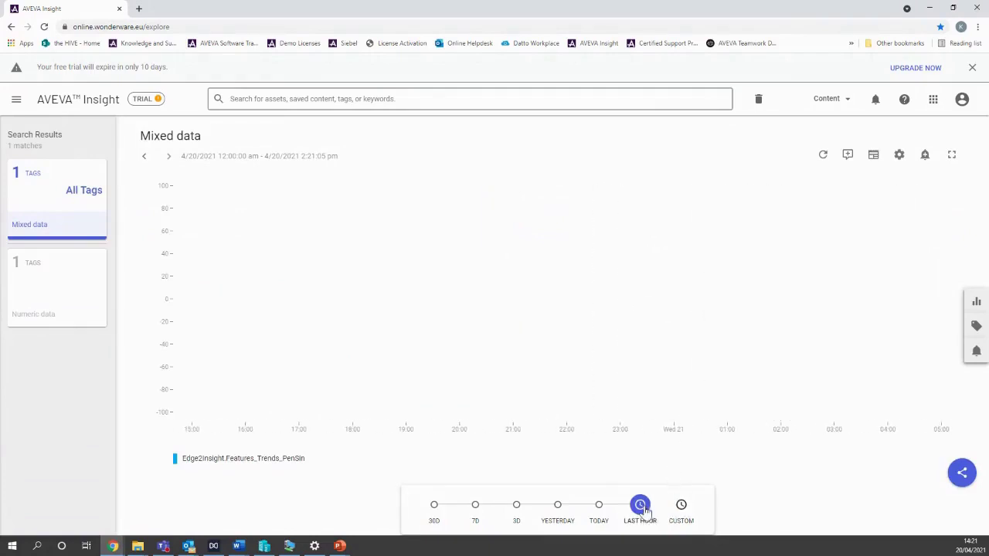
{"action": "left_click", "coordinate": [635, 513]}
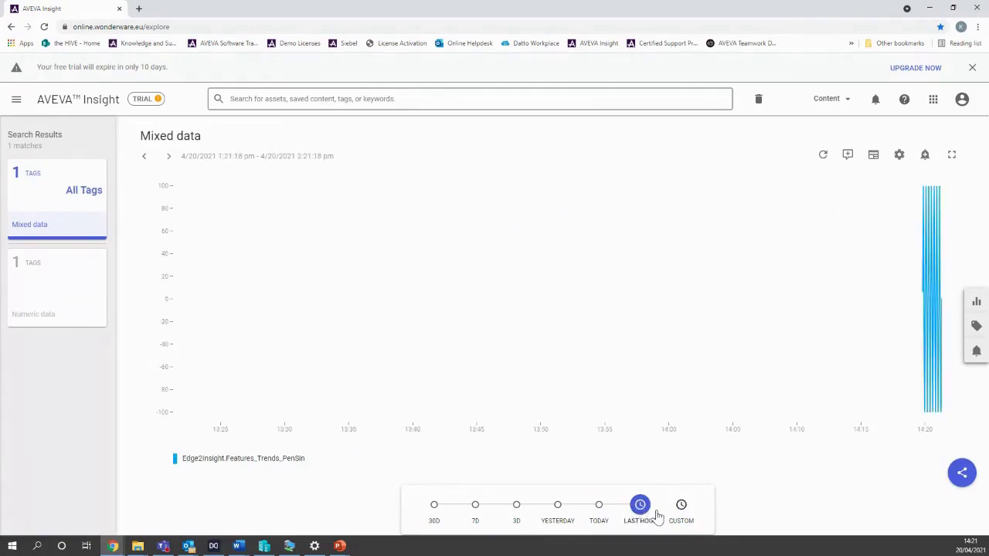
{"action": "scroll", "coordinate": [915, 304], "scroll_direction": "up", "scroll_amount": 5}
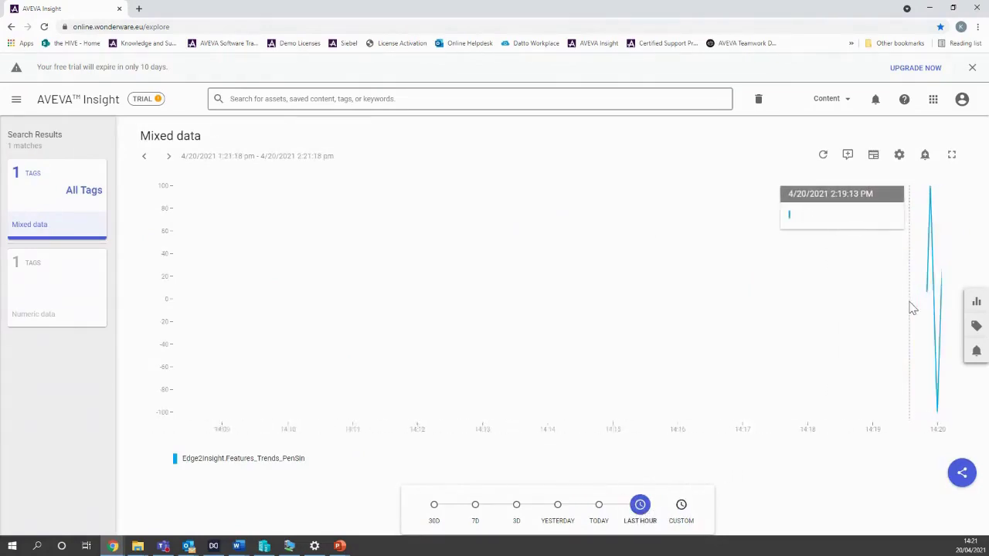
{"action": "scroll", "coordinate": [803, 309], "scroll_direction": "up", "scroll_amount": 4}
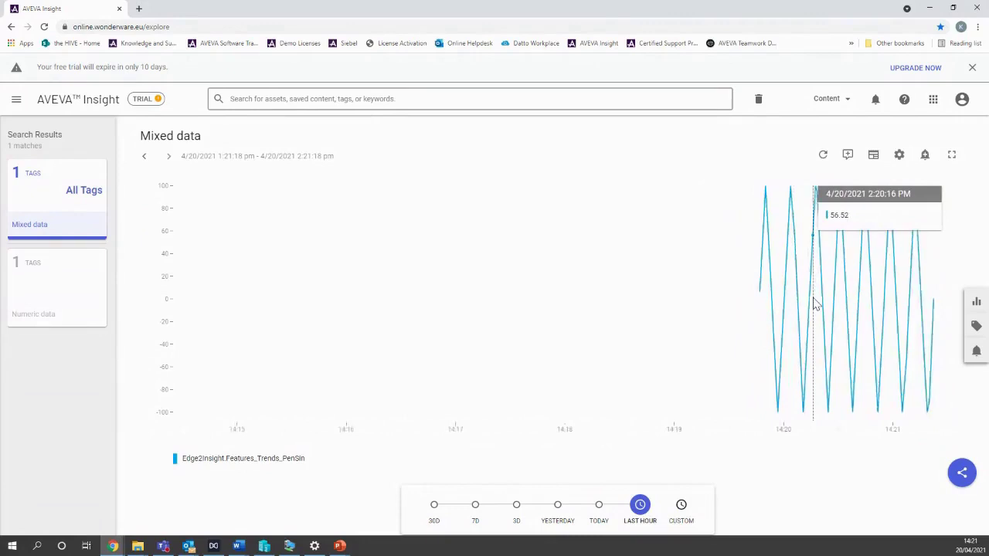
{"action": "scroll", "coordinate": [815, 304], "scroll_direction": "up", "scroll_amount": 2}
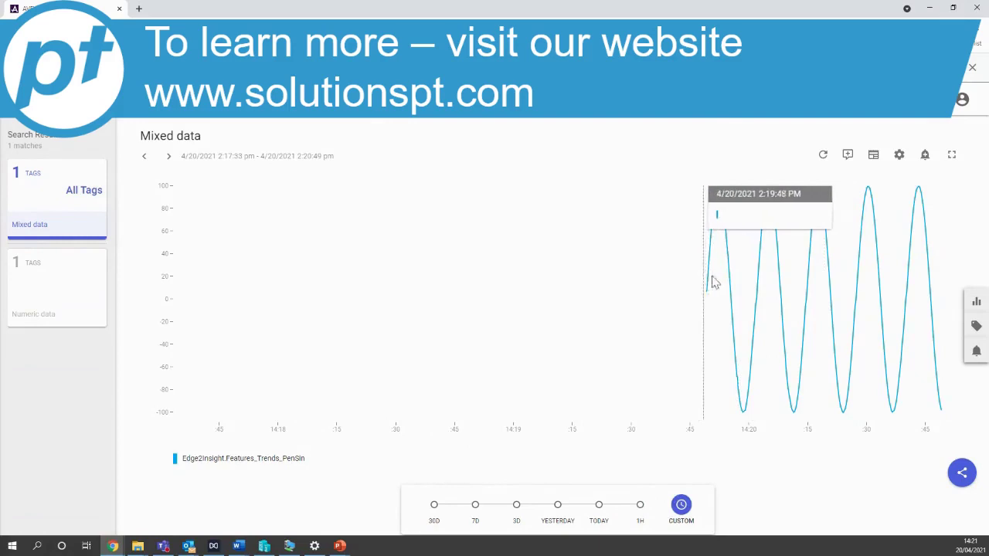
- Pan the PenSin chart forward to show the newest sine wave cycles near 2:21 PM
{"action": "left_click_drag", "start_coordinate": [817, 299], "coordinate": [690, 301]}
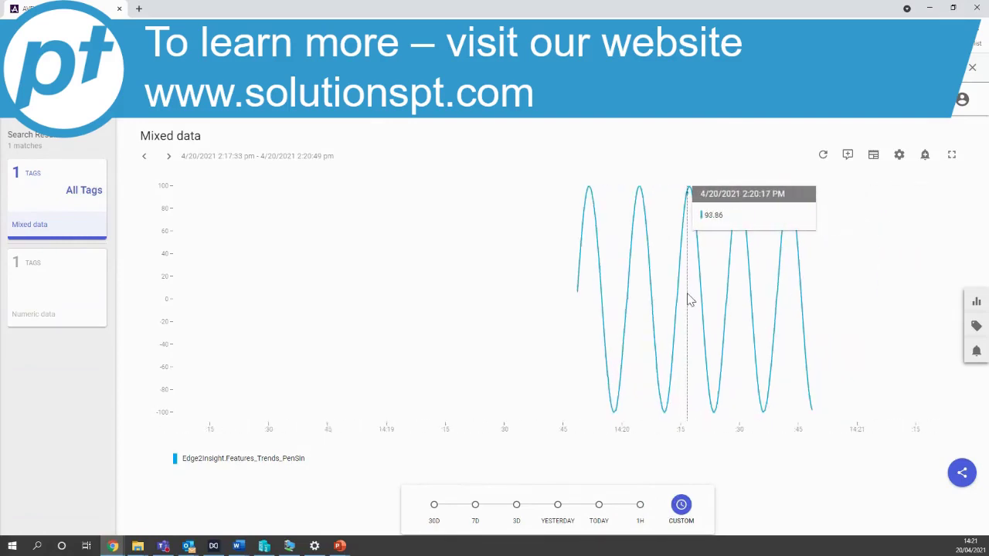